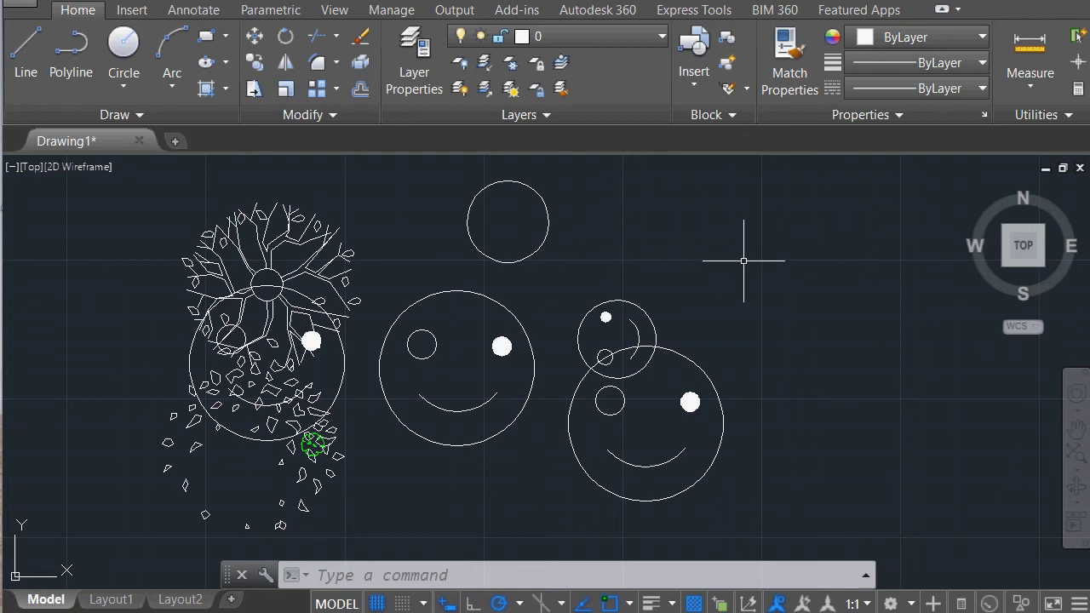
# Open the Tool Palettes window from the View tab, showing the Modeling palette.
pyautogui.click(337, 12)
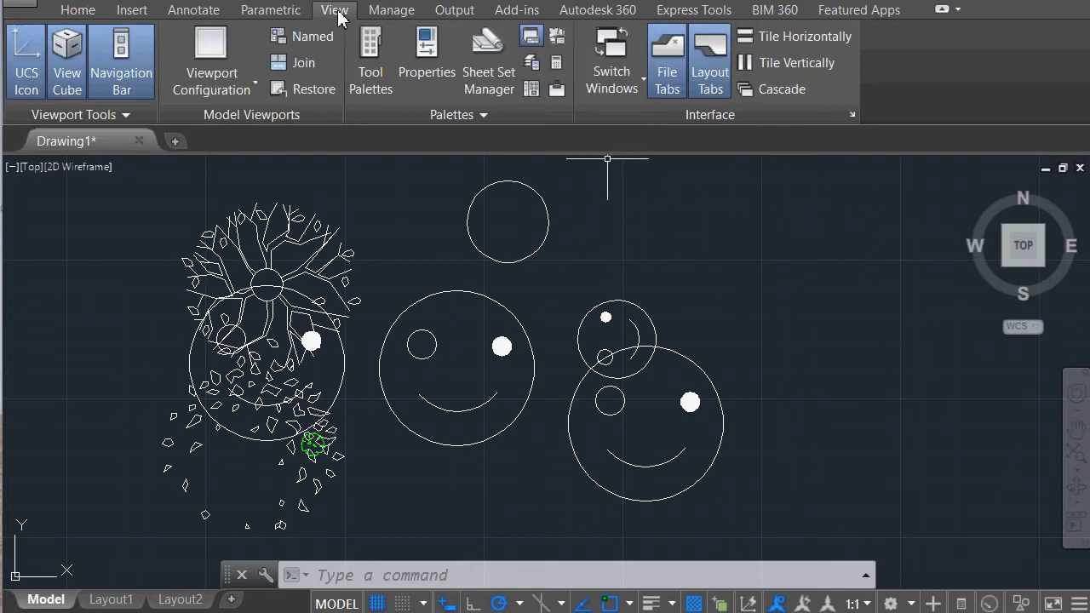
pyautogui.click(371, 72)
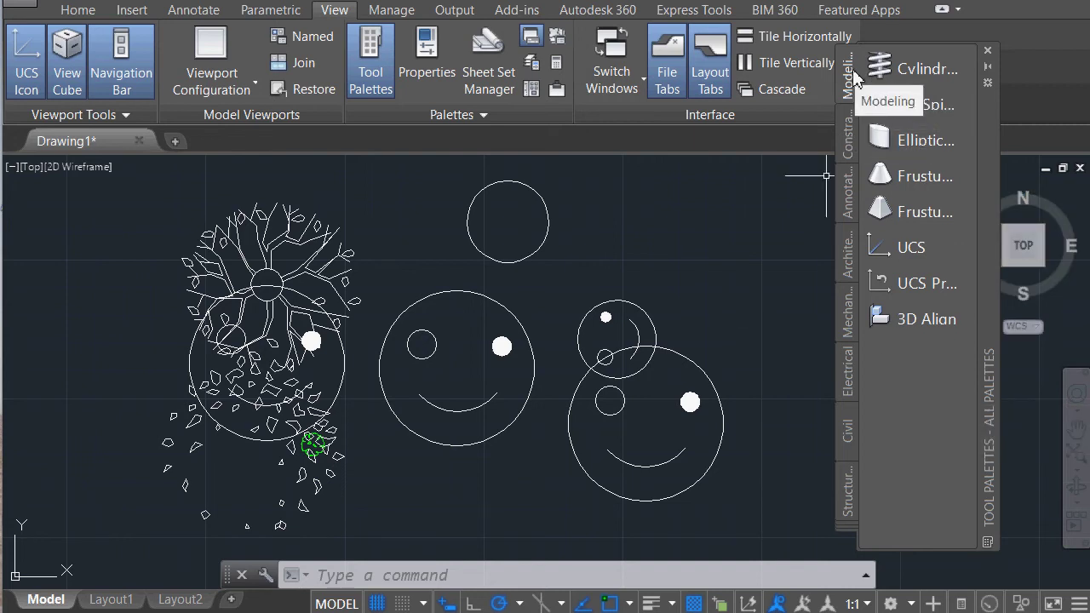
pyautogui.click(848, 200)
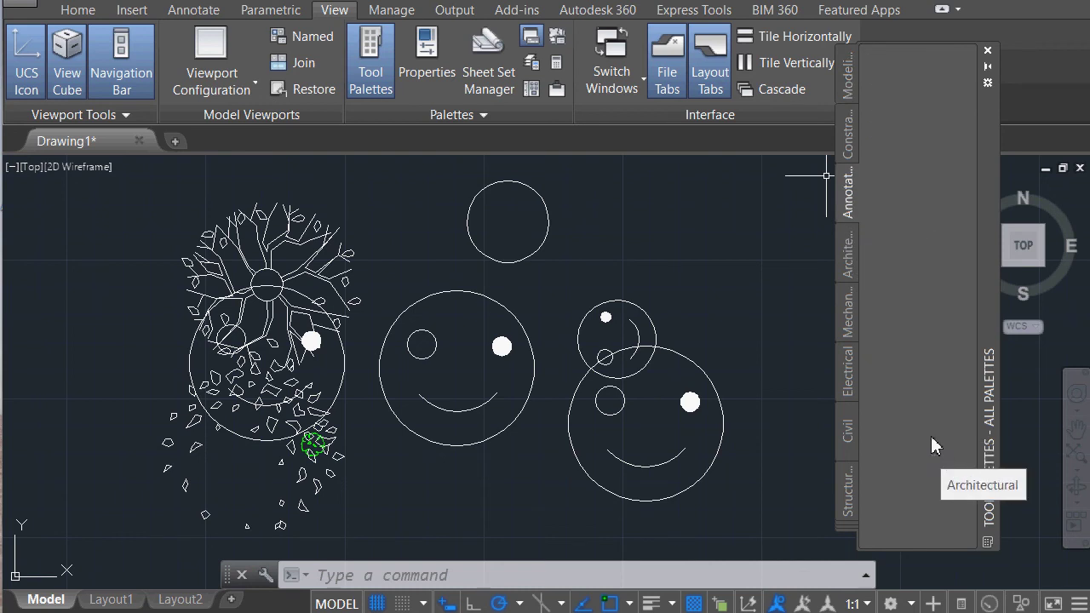
pyautogui.click(847, 271)
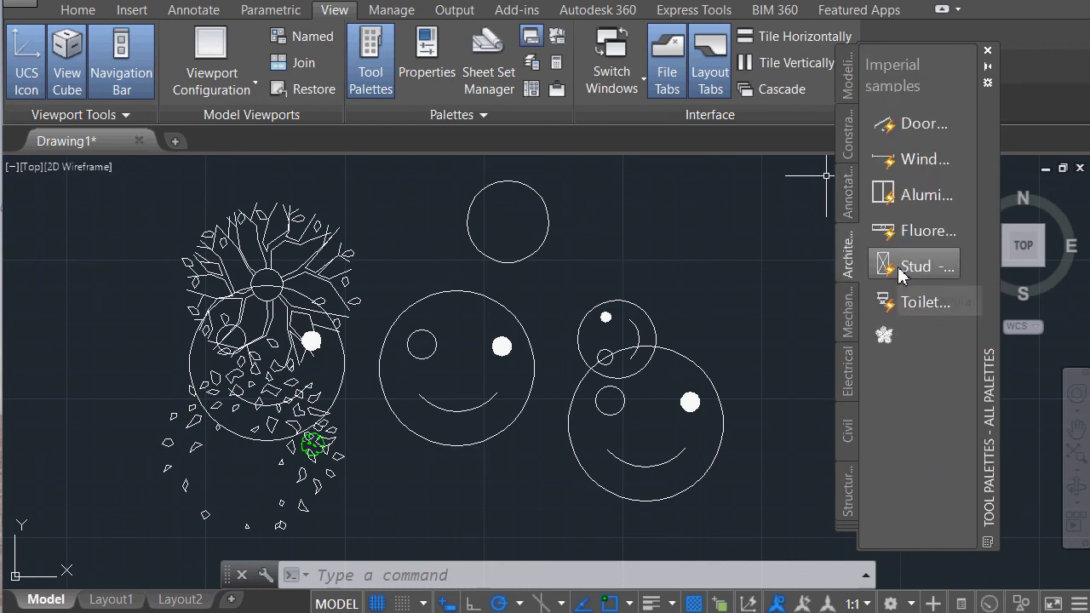
pyautogui.click(848, 85)
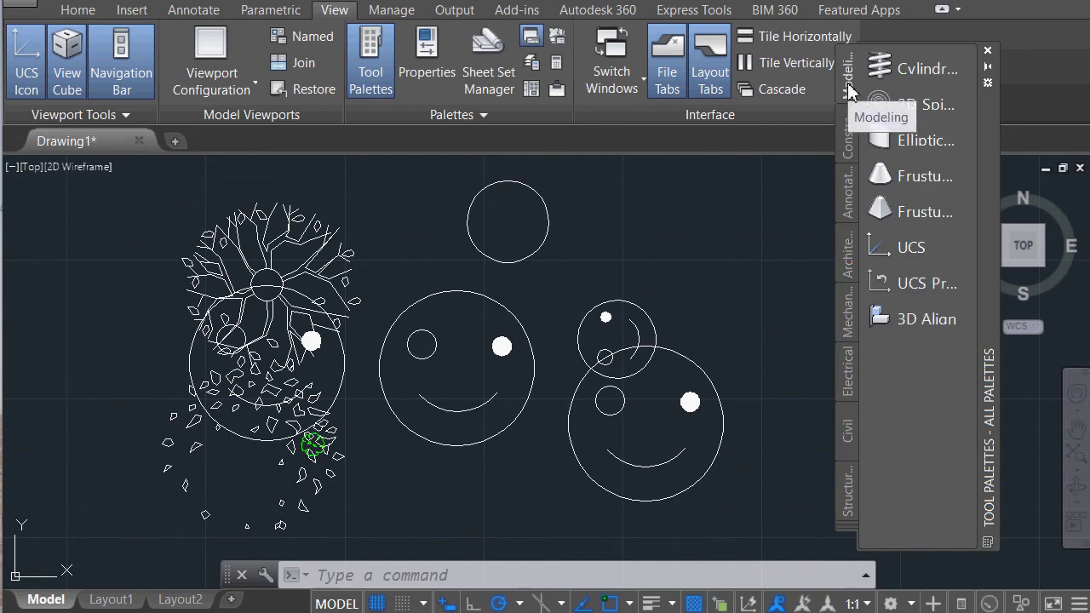
# Create a new empty tool palette named 'Blokit'.
pyautogui.rightClick(849, 90)
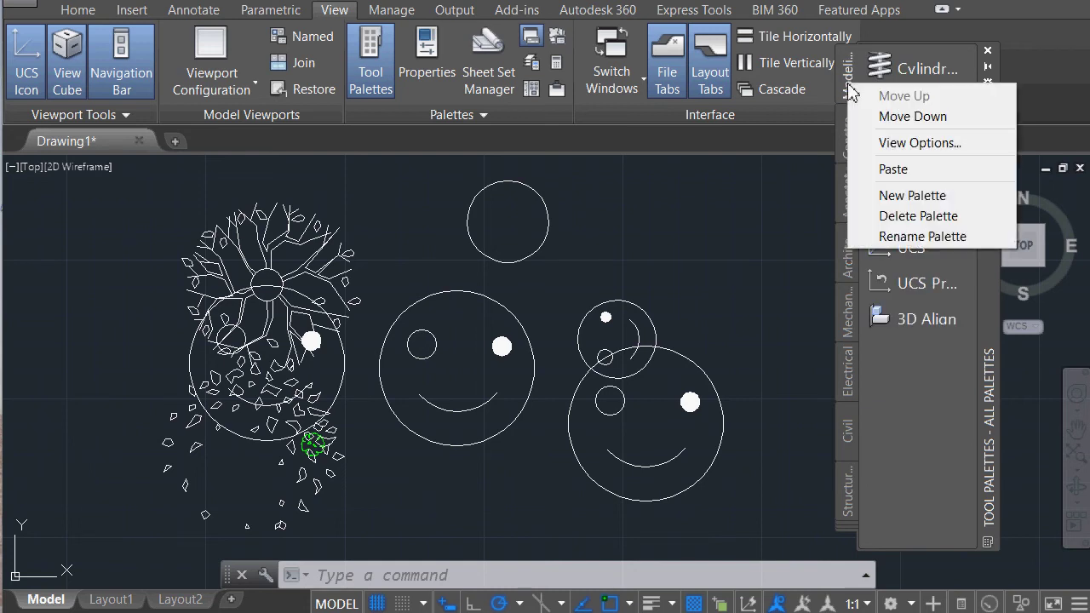
pyautogui.click(910, 197)
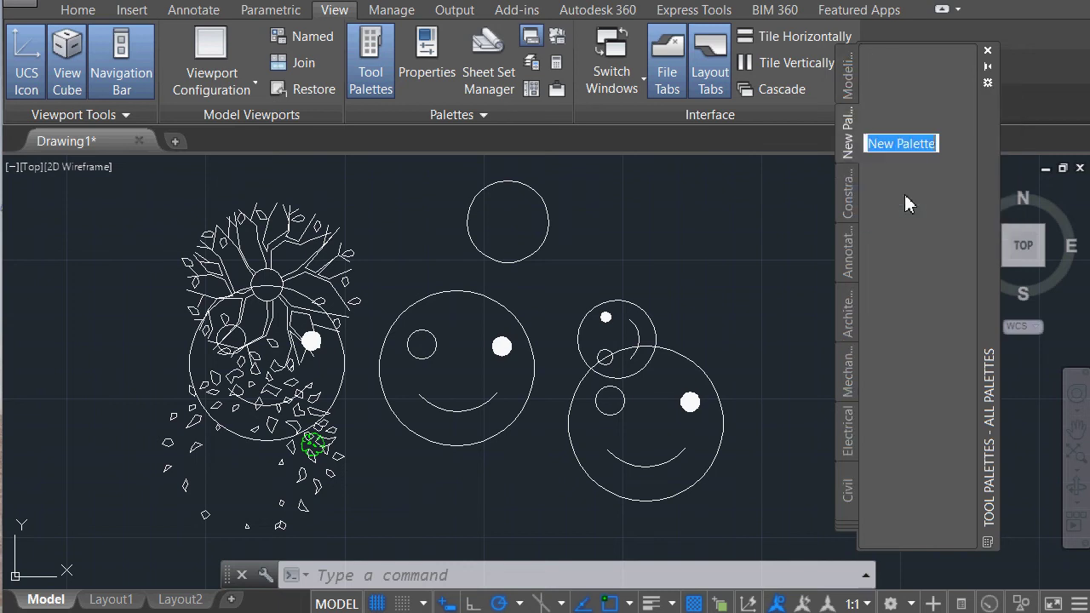
pyautogui.write('Blokit')
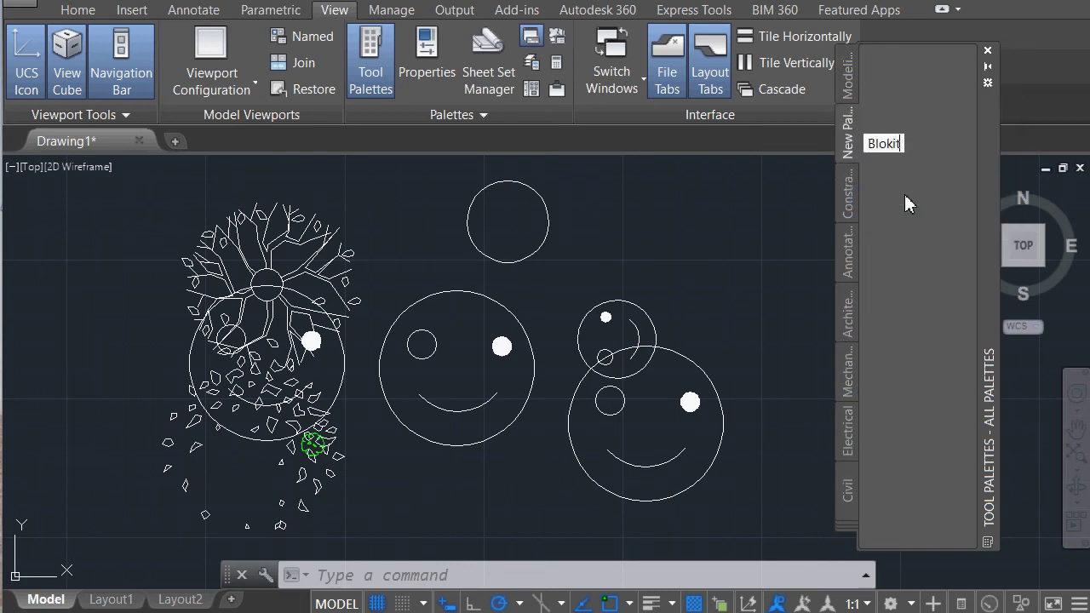
pyautogui.press('Return')
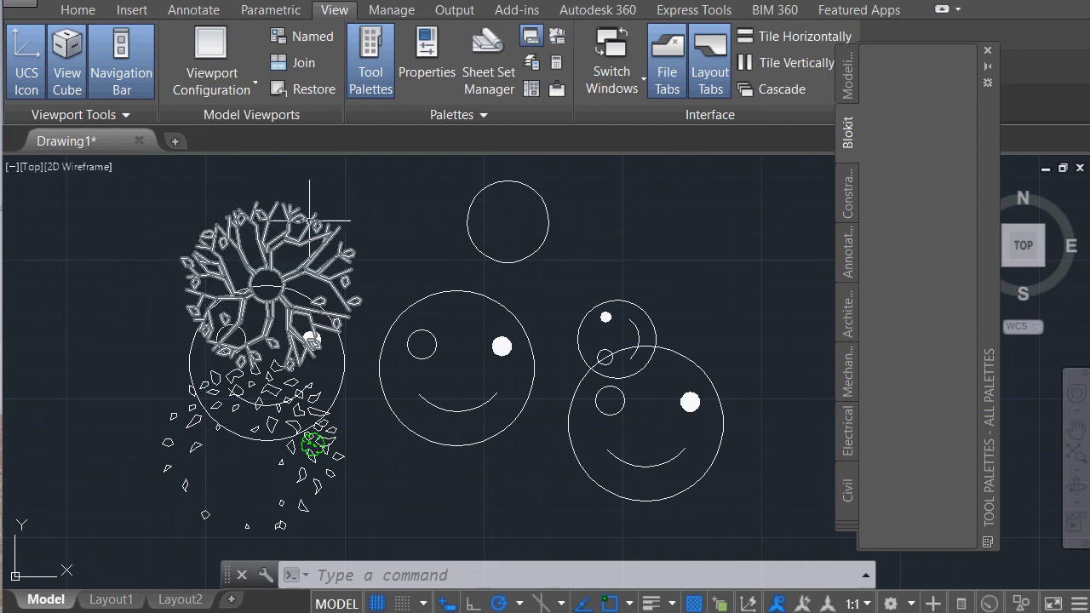
pyautogui.click(132, 2)
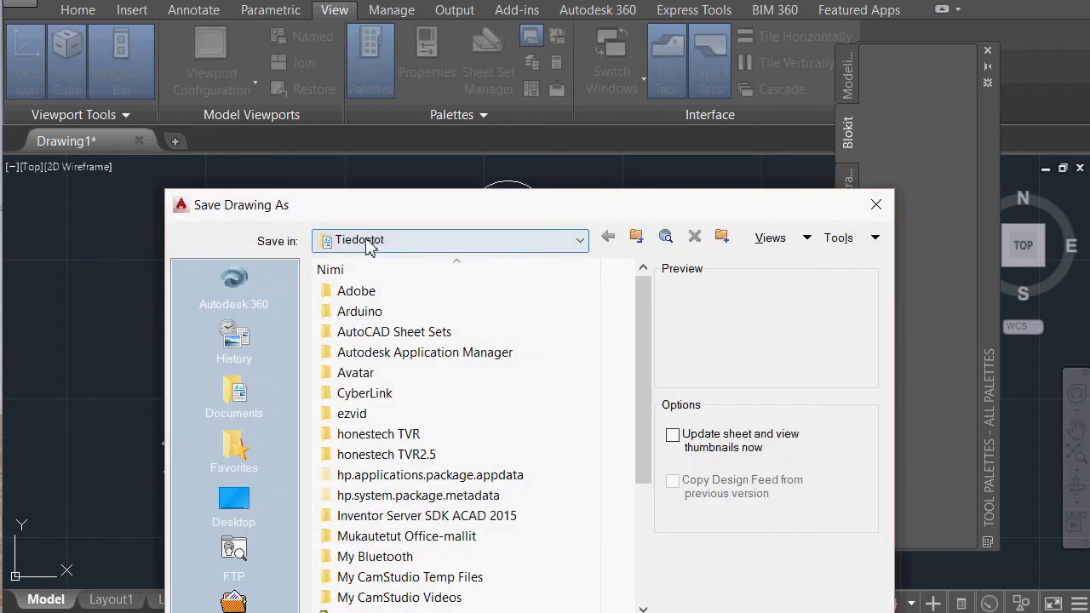
# Save the drawing as 'testi' in the home directory's Tiedostot folder.
pyautogui.click(366, 242)
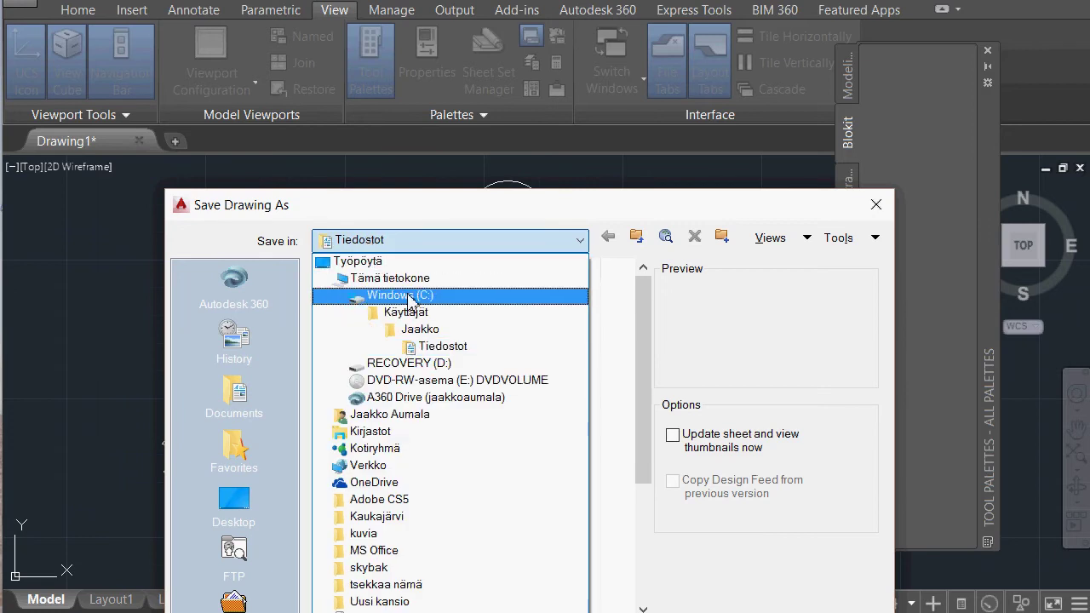
pyautogui.click(416, 329)
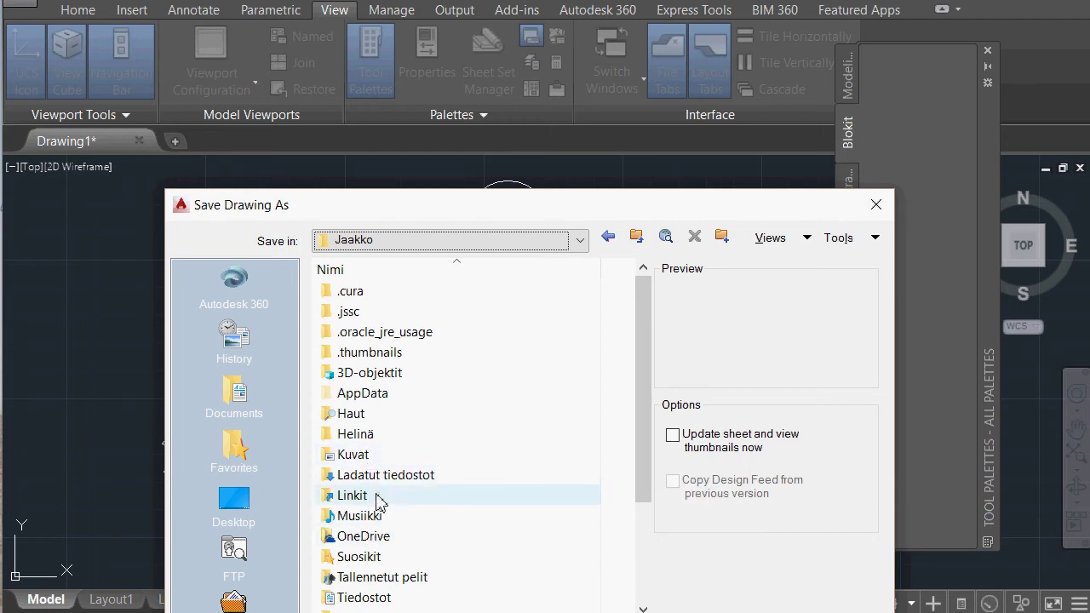
pyautogui.click(367, 599)
pyautogui.doubleClick(368, 600)
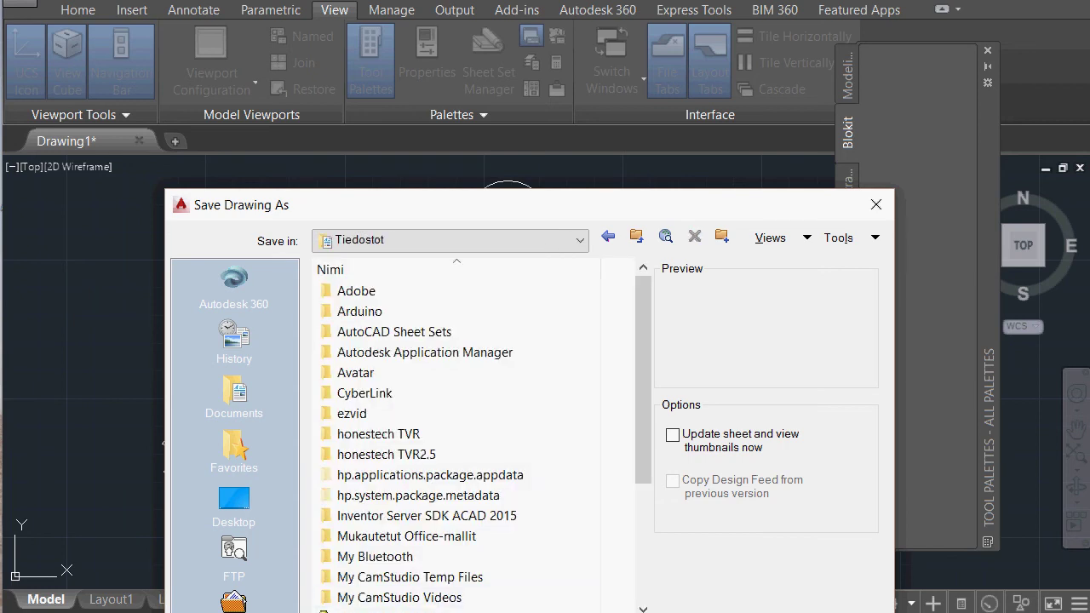
pyautogui.press('Return')
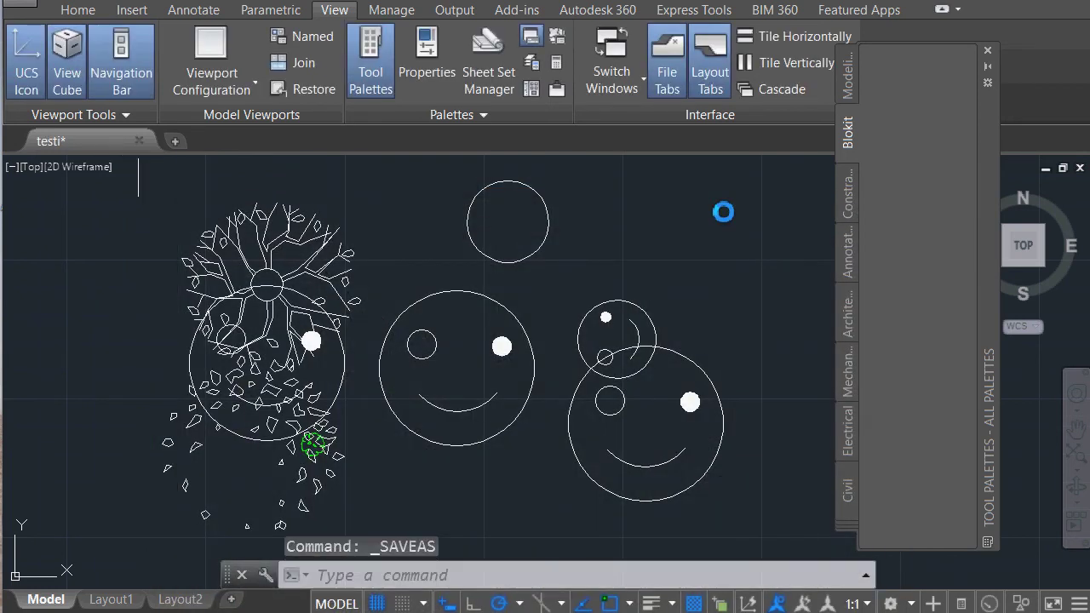
pyautogui.press('Escape')
pyautogui.press('Escape')
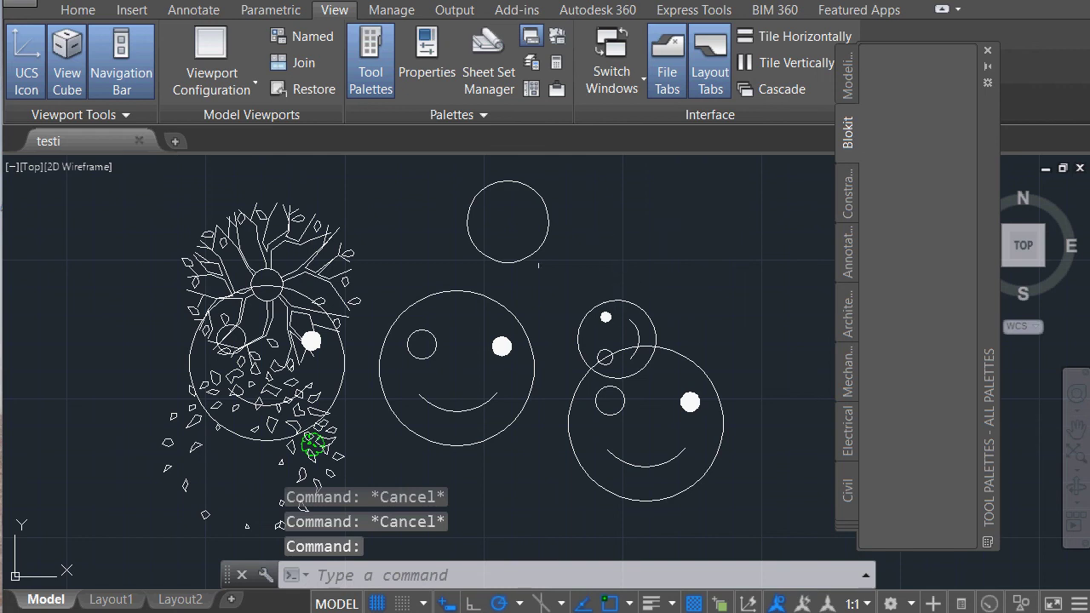
# Drag the middle smiley-face block onto Blokit, creating the naamataulu block tool.
pyautogui.click(474, 290)
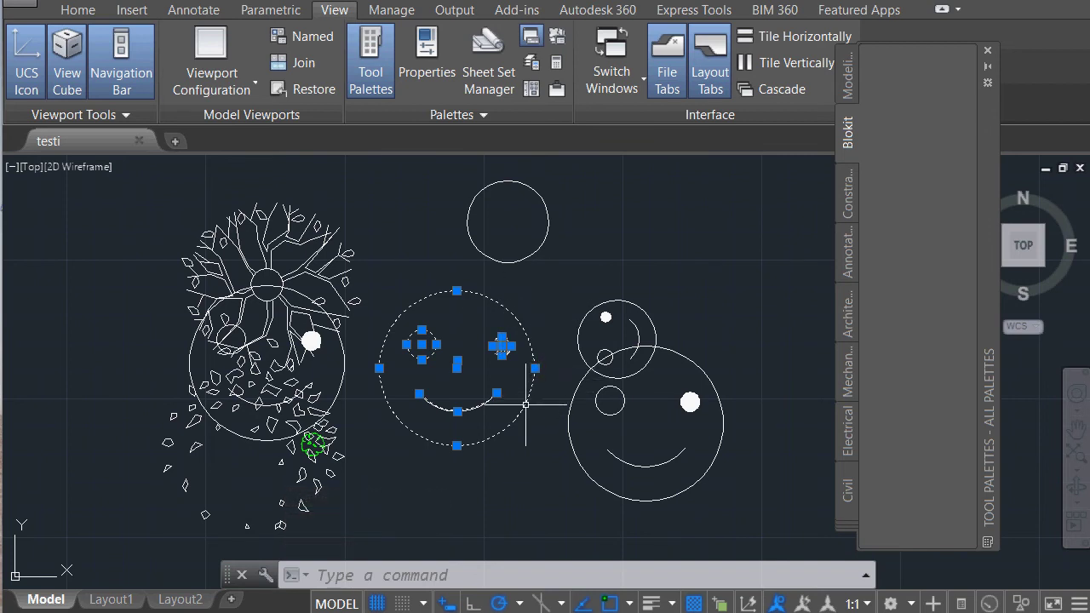
pyautogui.moveTo(524, 405)
pyautogui.mouseDown()
pyautogui.moveTo(584, 388)
pyautogui.moveTo(548, 389)
pyautogui.mouseUp()
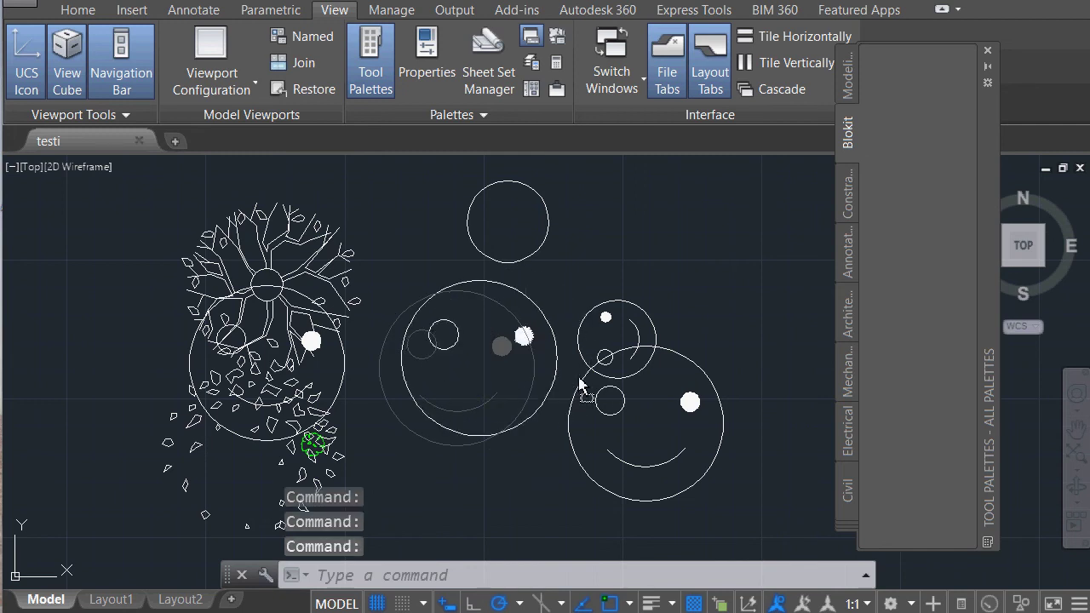
pyautogui.moveTo(706, 298); pyautogui.dragTo(917, 140)
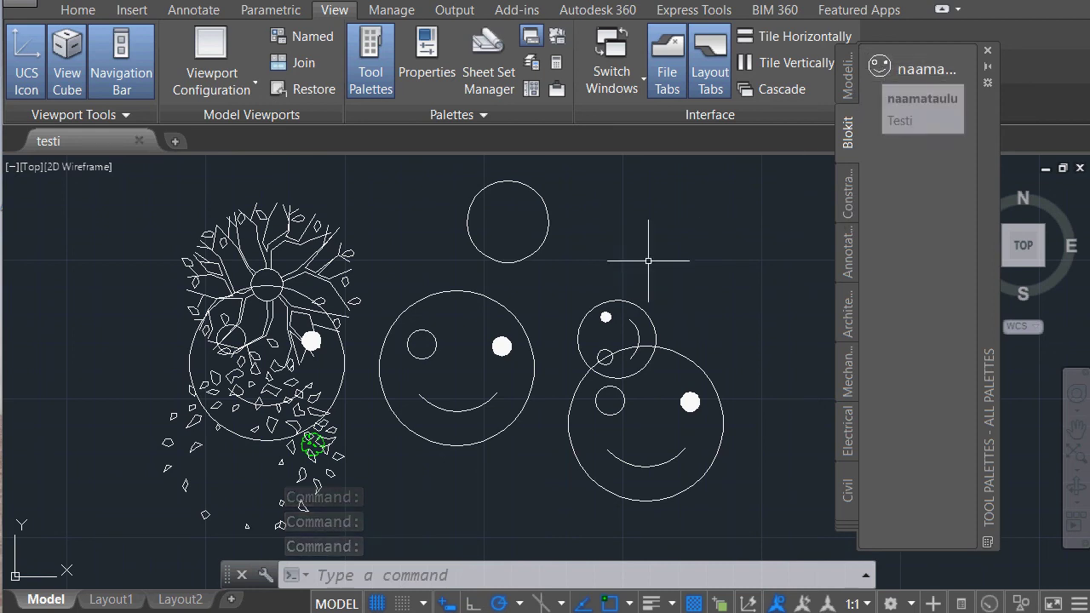
pyautogui.click(308, 228)
# Drag the tree block onto Blokit as the Dec3 tool, then pan the drawing back.
pyautogui.scroll(2, 290, 254)
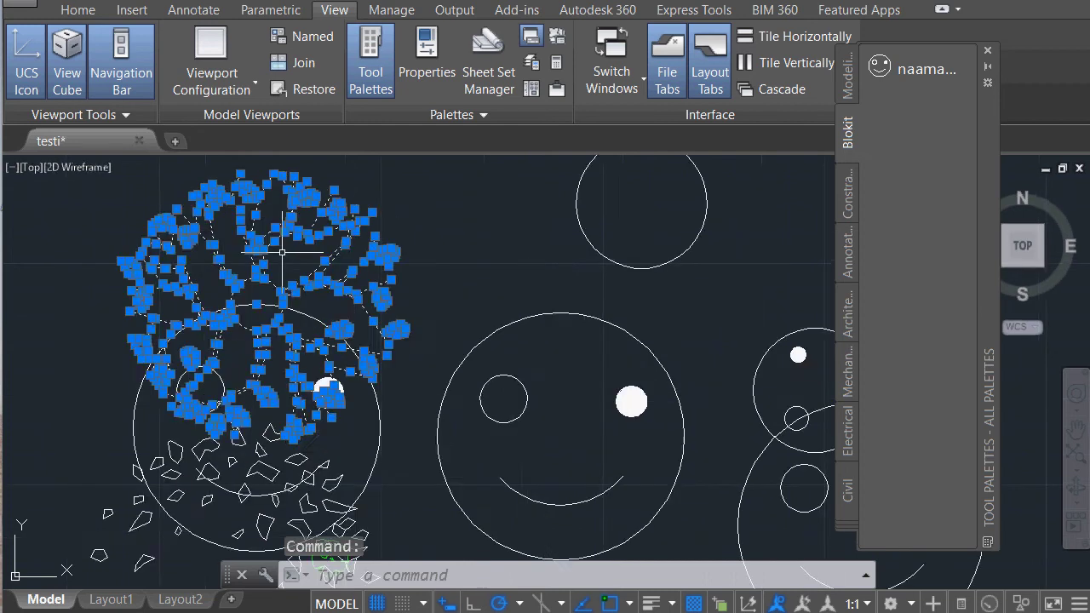
pyautogui.scroll(4, 287, 245)
pyautogui.scroll(-3, 295, 289)
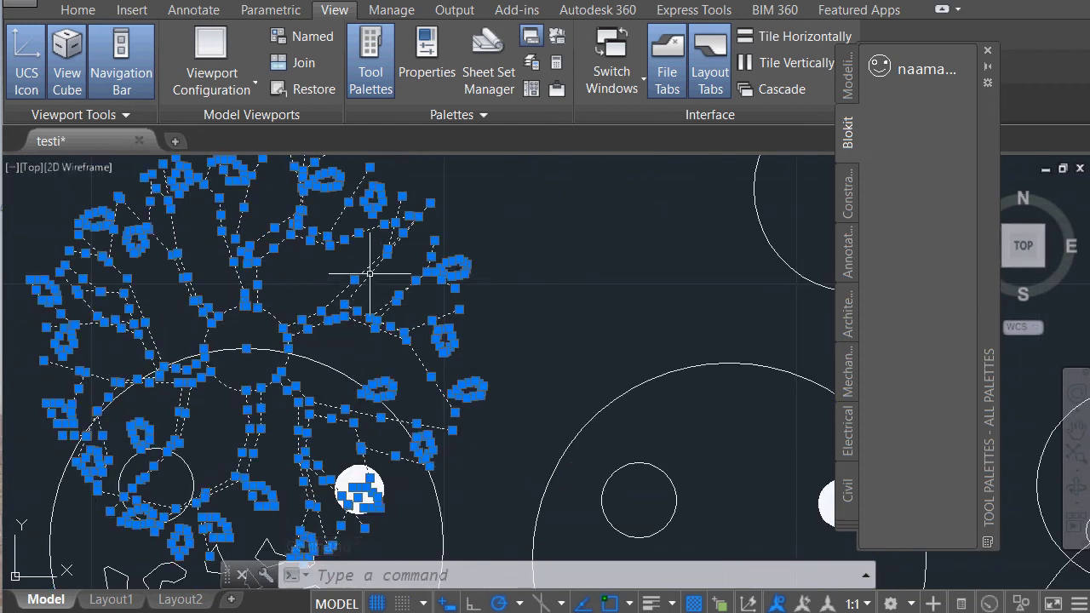
pyautogui.press('Escape')
pyautogui.press('Escape')
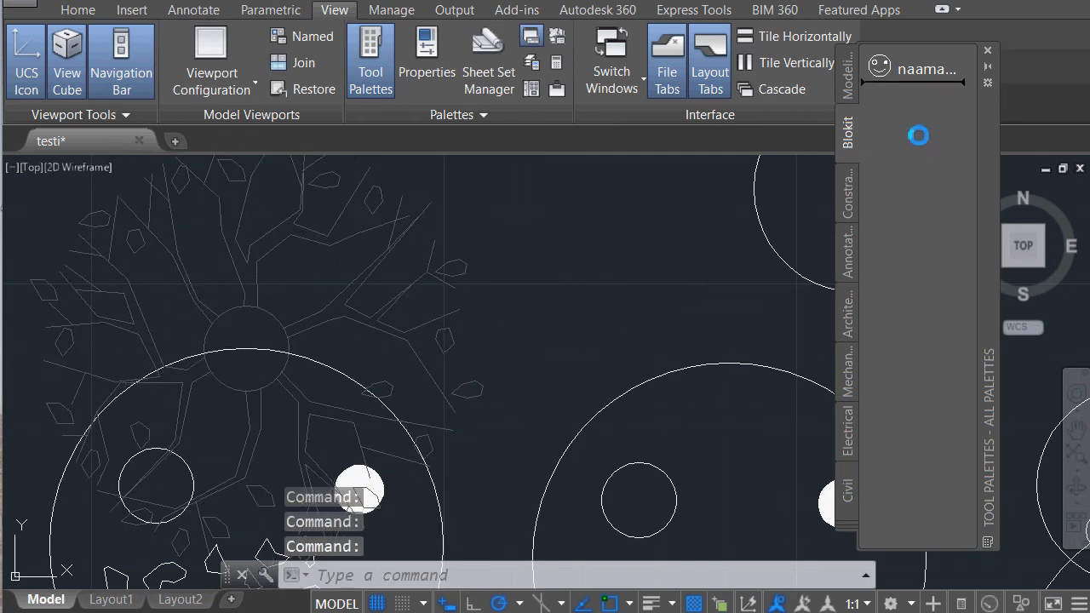
pyautogui.moveTo(830, 195)
pyautogui.mouseDown()
pyautogui.moveTo(707, 264)
pyautogui.moveTo(911, 104)
pyautogui.mouseUp()
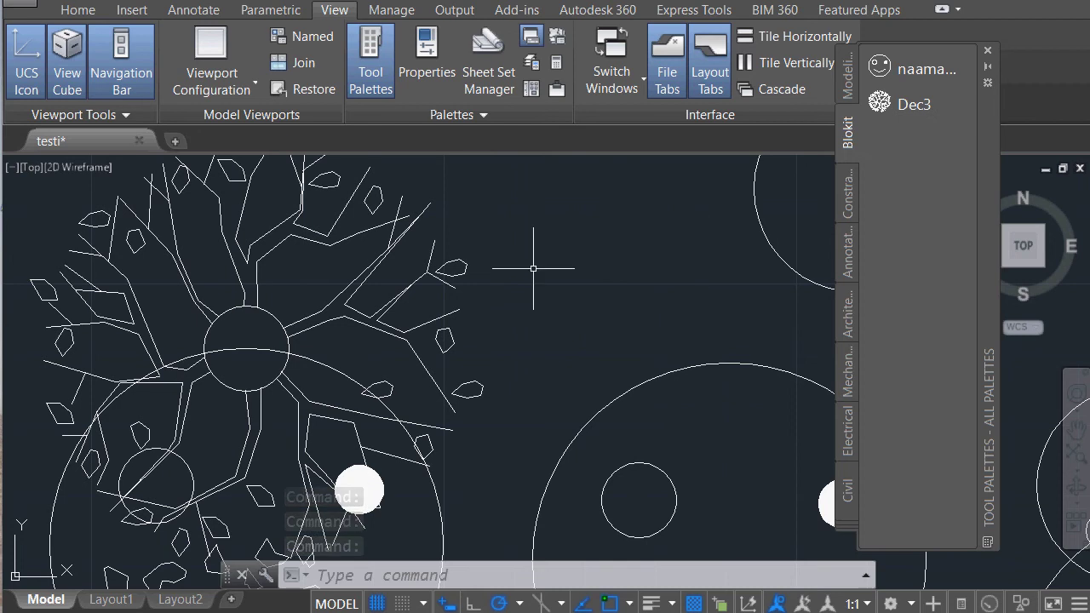
pyautogui.scroll(-3, 508, 296)
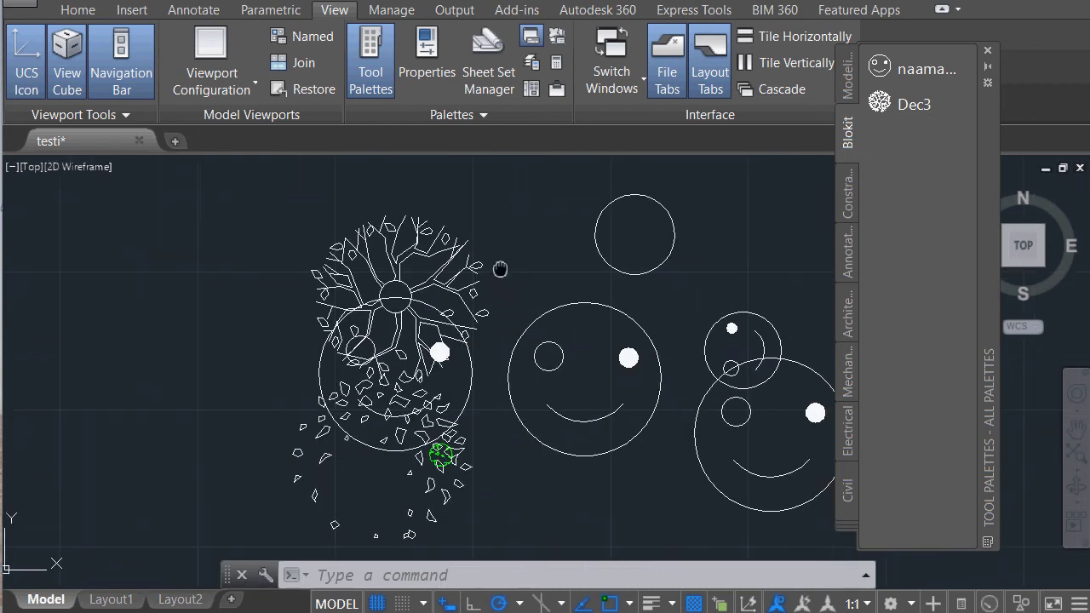
pyautogui.moveTo(413, 316)
pyautogui.mouseDown(button='middle')
pyautogui.moveTo(313, 317)
pyautogui.moveTo(273, 332)
pyautogui.mouseUp(button='middle')
pyautogui.moveTo(357, 294); pyautogui.dragTo(312, 316, button='middle')
# Hatch the small top circle with the BRICK pattern from the Home tab's Hatch gallery.
pyautogui.click(89, 12)
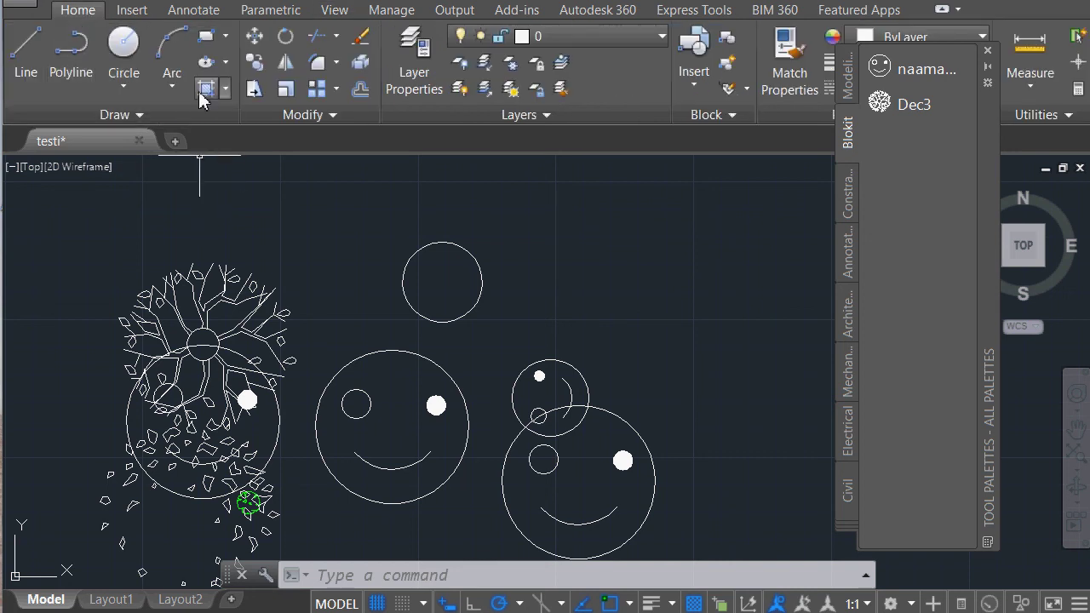
pyautogui.click(202, 92)
pyautogui.click(127, 70)
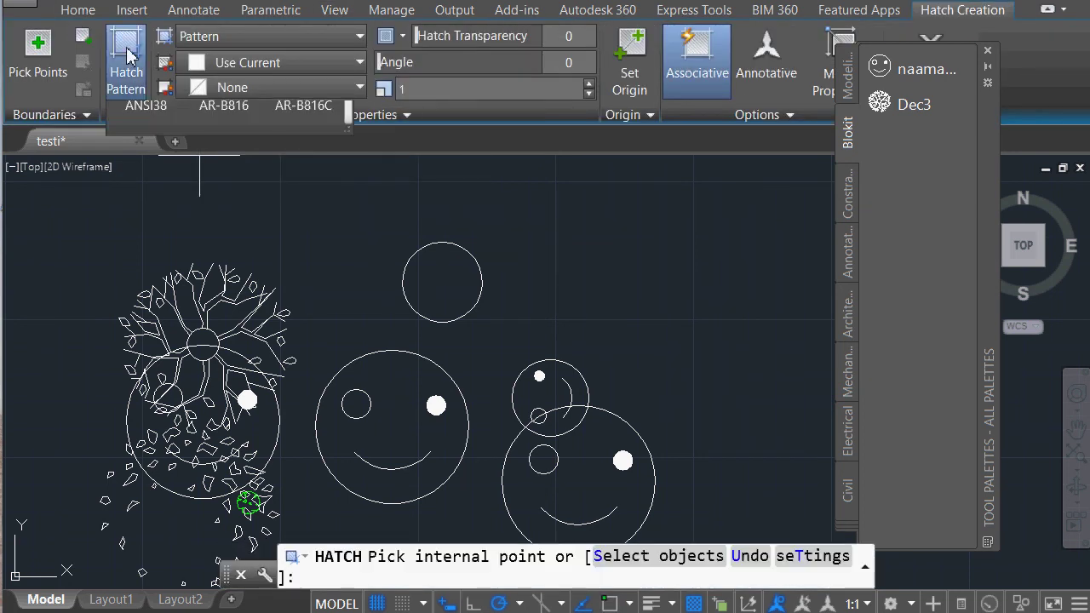
pyautogui.click(348, 167)
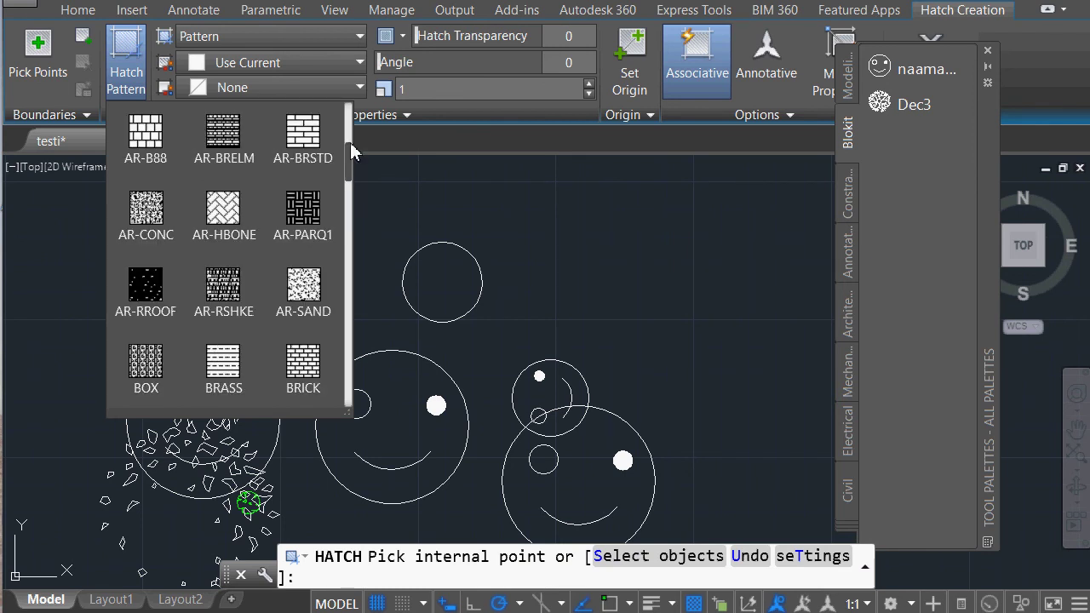
pyautogui.click(306, 366)
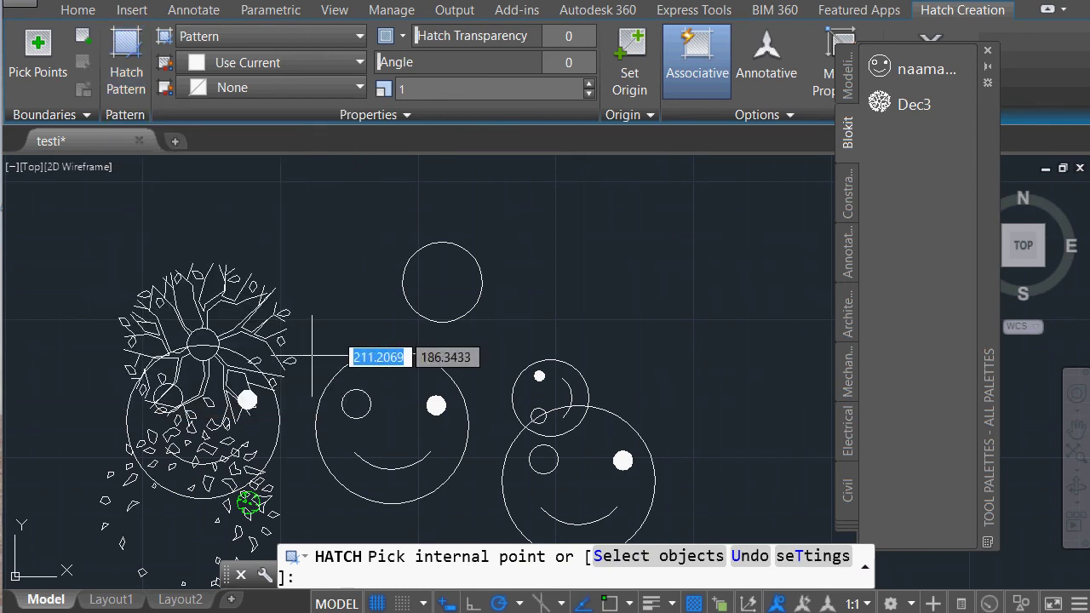
pyautogui.click(441, 261)
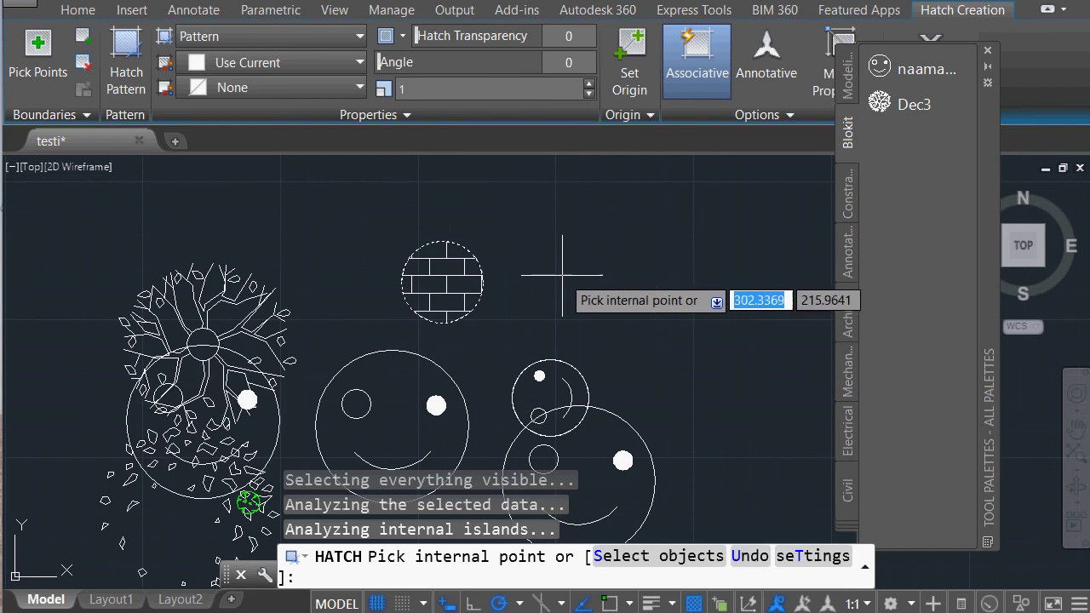
pyautogui.press('Return')
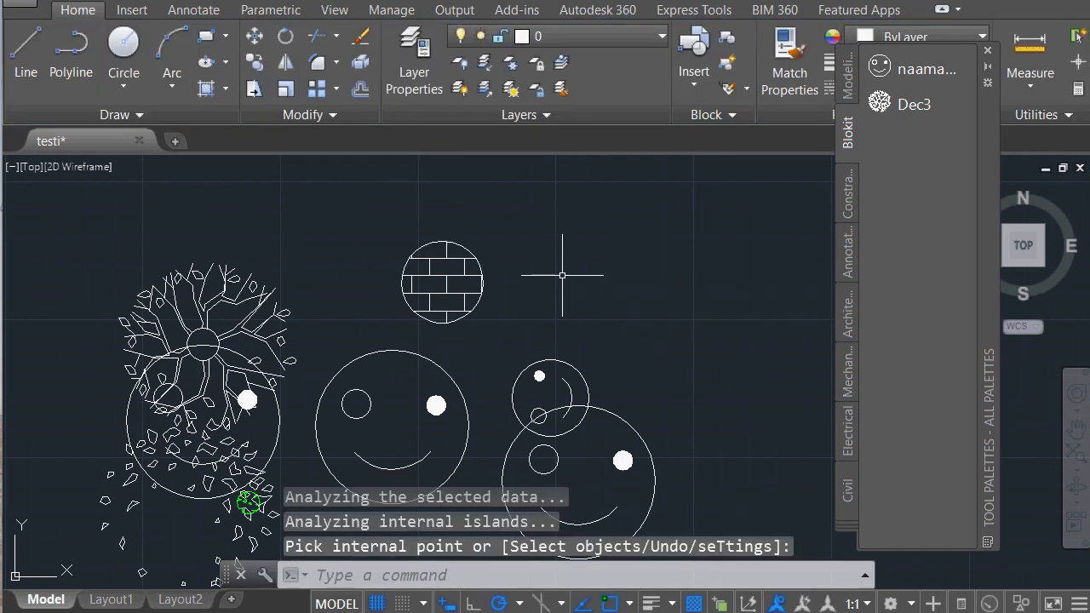
pyautogui.click(441, 275)
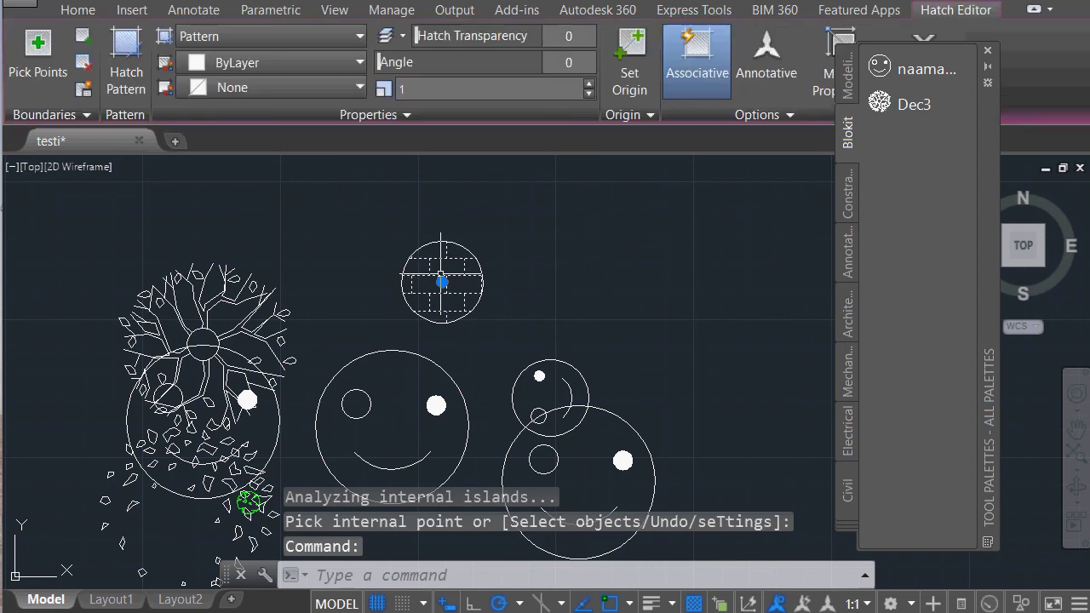
# Add the brick hatch to Blokit as BRICK, re-hatch the circle with it, and place a Dec3 tree.
pyautogui.moveTo(432, 258); pyautogui.dragTo(895, 165)
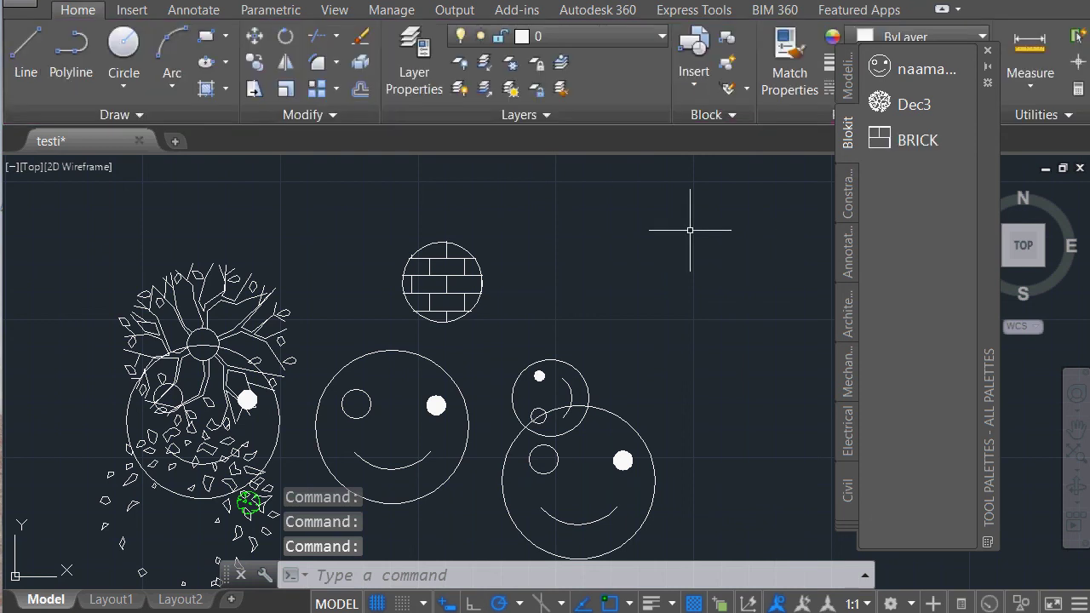
pyautogui.click(419, 292)
pyautogui.press('Delete')
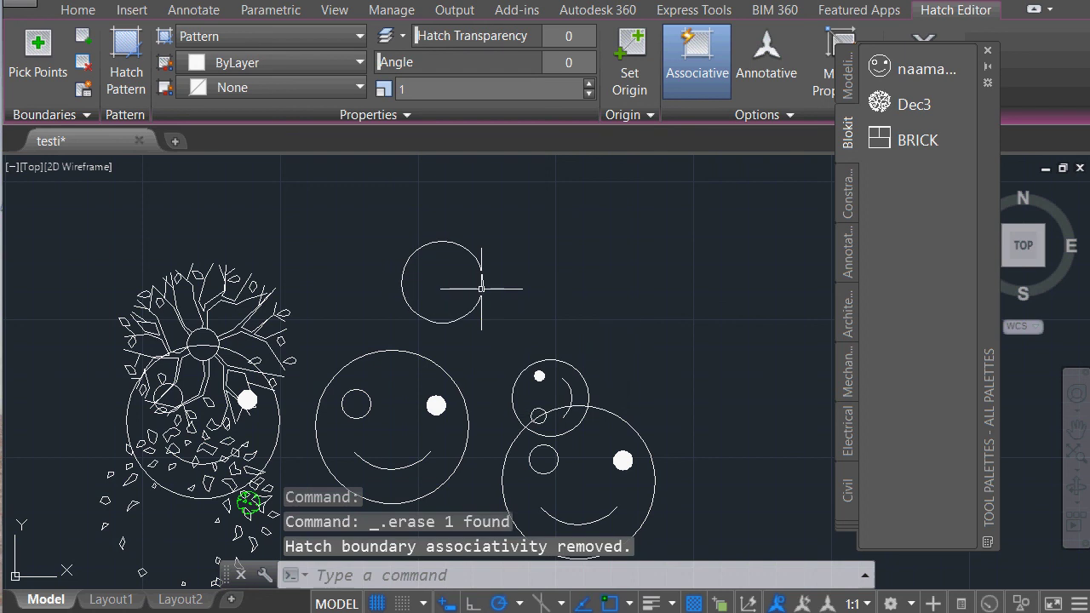
pyautogui.moveTo(890, 149); pyautogui.dragTo(454, 287)
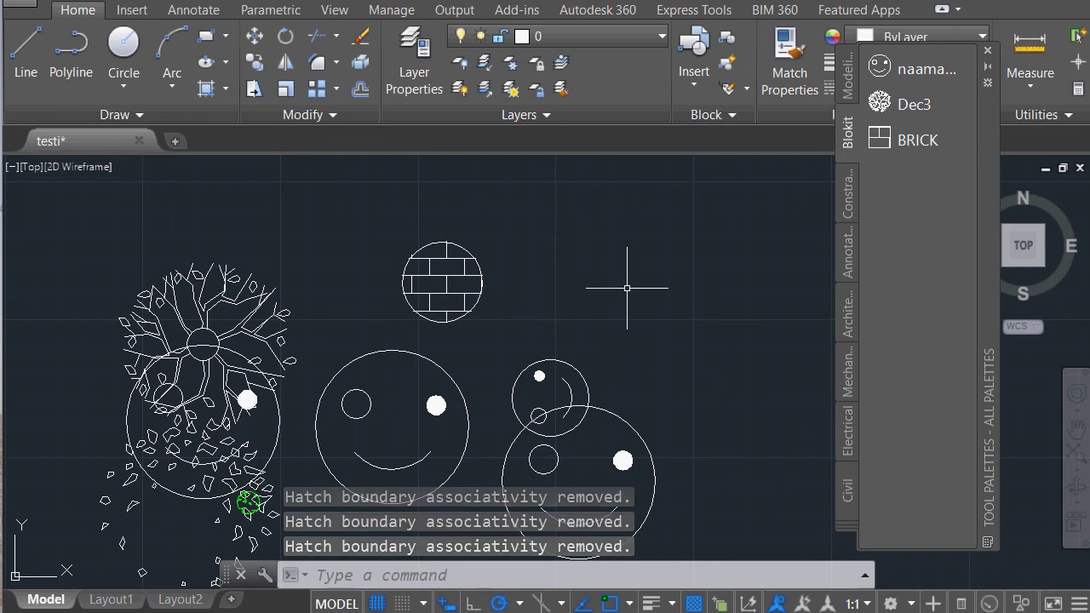
pyautogui.moveTo(841, 130); pyautogui.dragTo(664, 306)
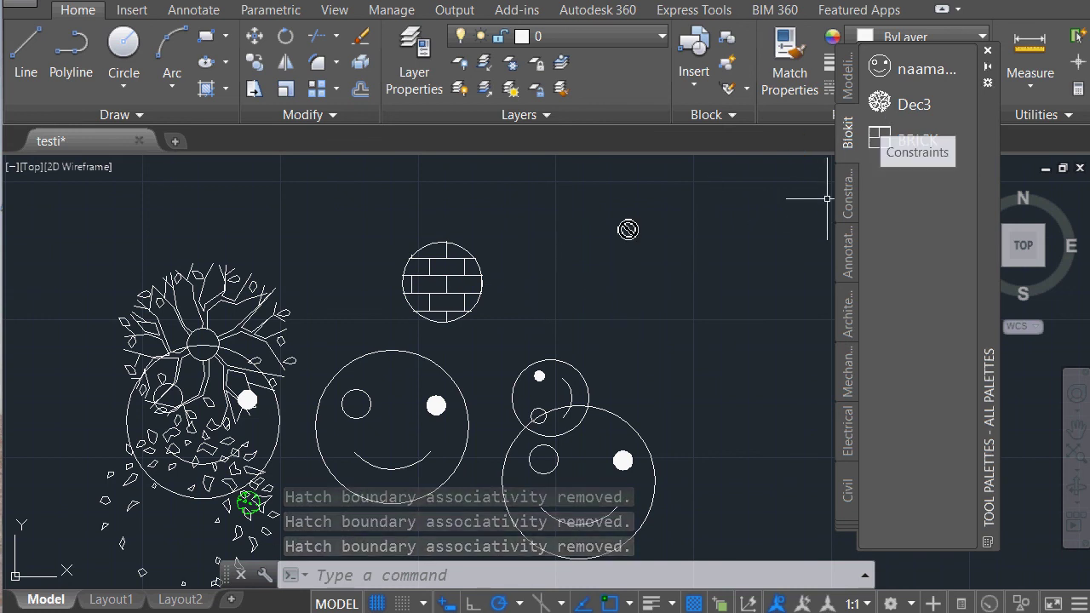